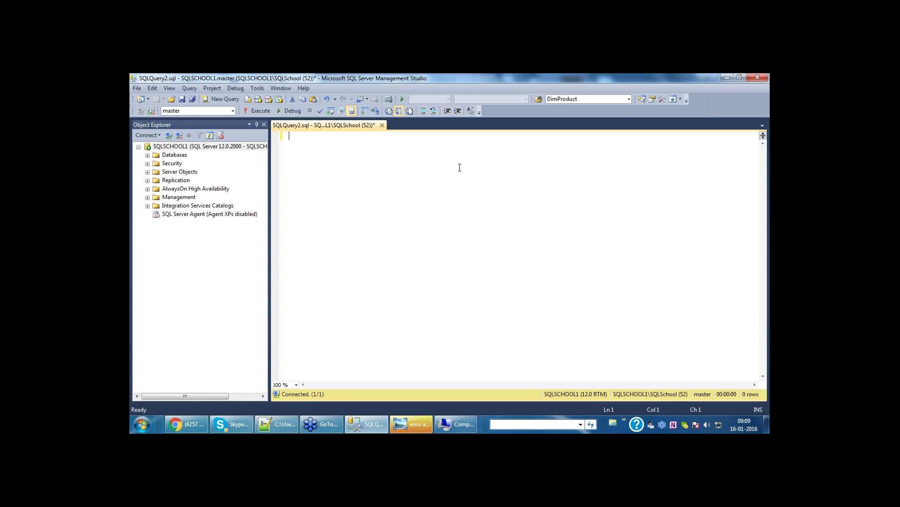
Paste and run the SQLSchool_Test CREATE DATABASE script, then highlight its 'Access is denied' error
type("CREATE DATABASE SQLSchool_Test ON PRIMARY ( NAME = 'PrimaryFile', FILENAME = 'C:\\Primary_File.mdf' ), ( NAME = 'SecondaryFile', FILENAME = 'C:\\SecondaryFile.ndf' )")
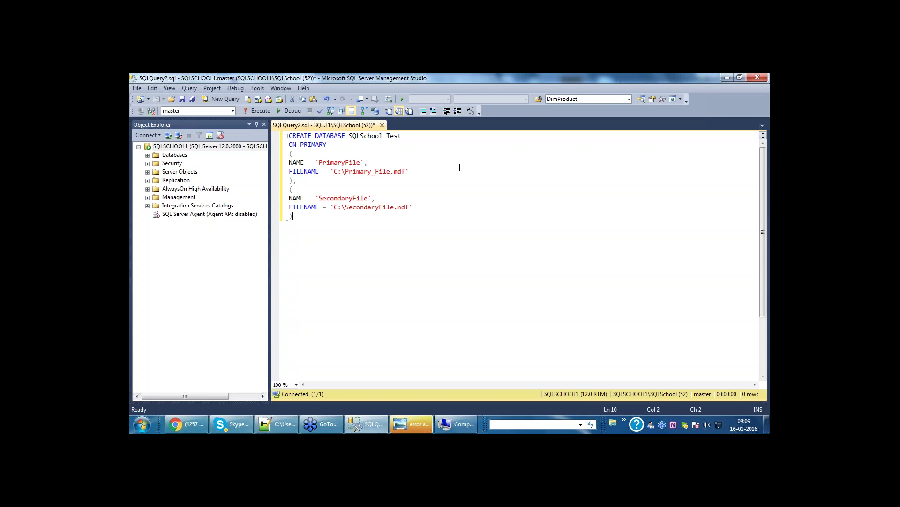
left_click(261, 112)
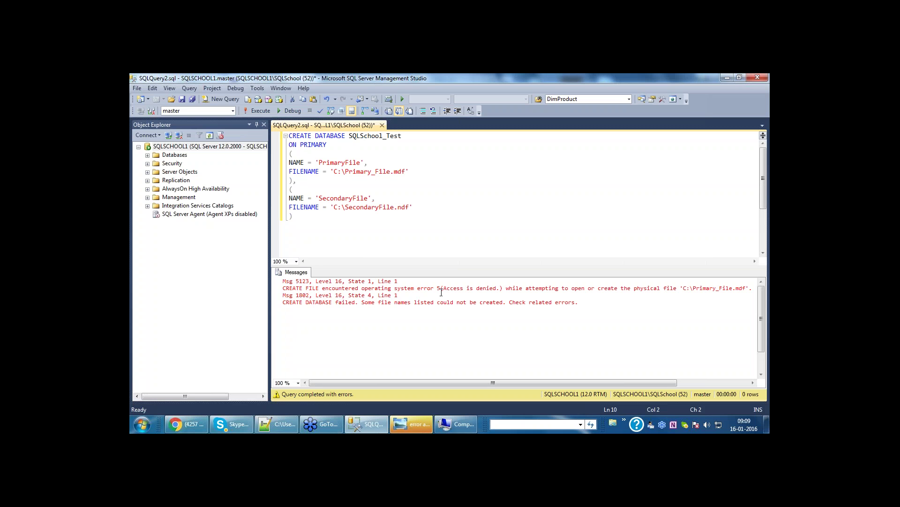
left_click_drag(443, 287, 497, 289)
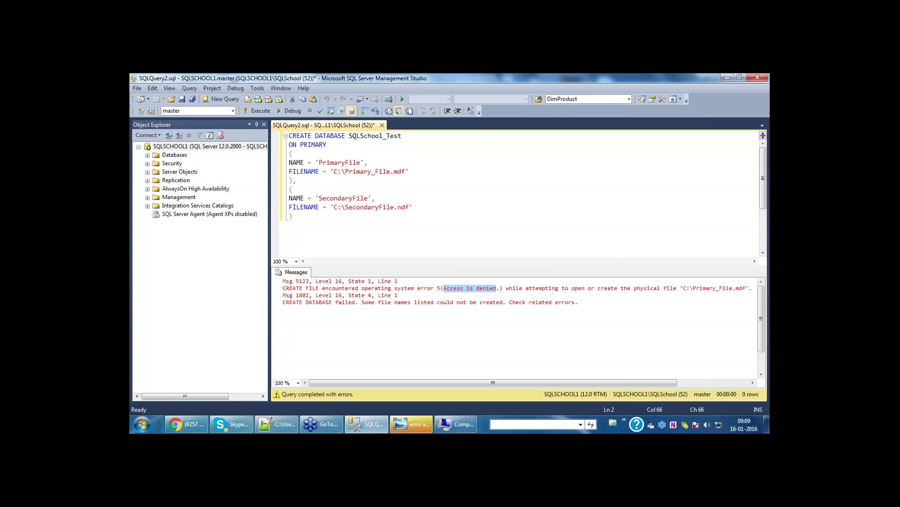
Clear the error highlight and focus the Paint screenshot of the snapshot replication access error
left_click(517, 298)
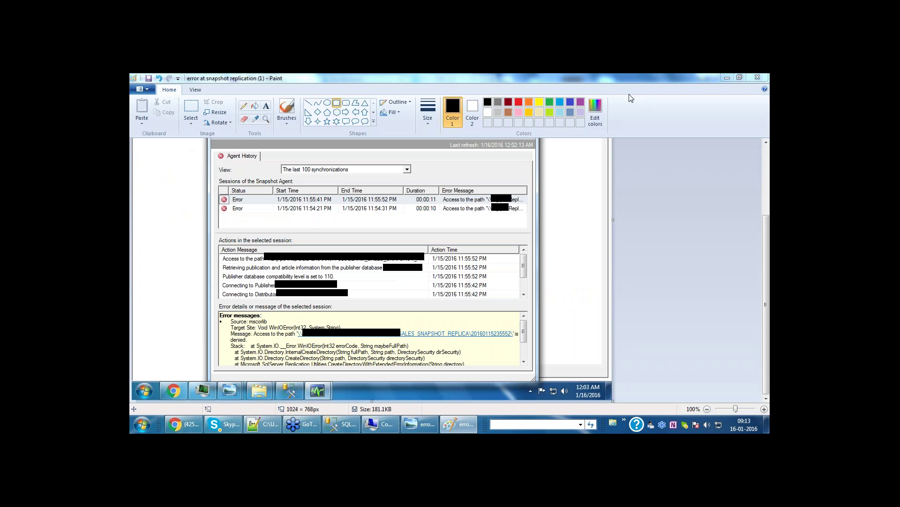
left_click(550, 315)
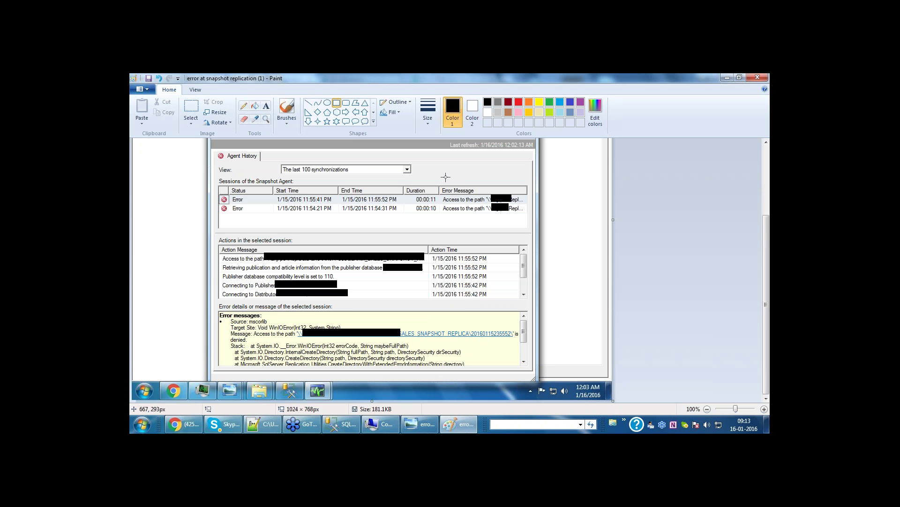
Back in SSMS, reselect the failed CREATE DATABASE script and add two blank lines after it
left_click(340, 423)
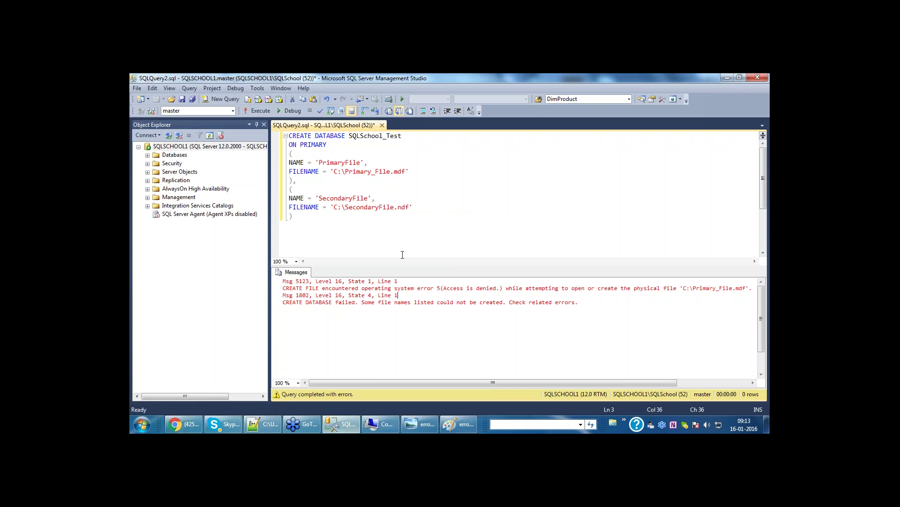
left_click_drag(296, 217, 282, 130)
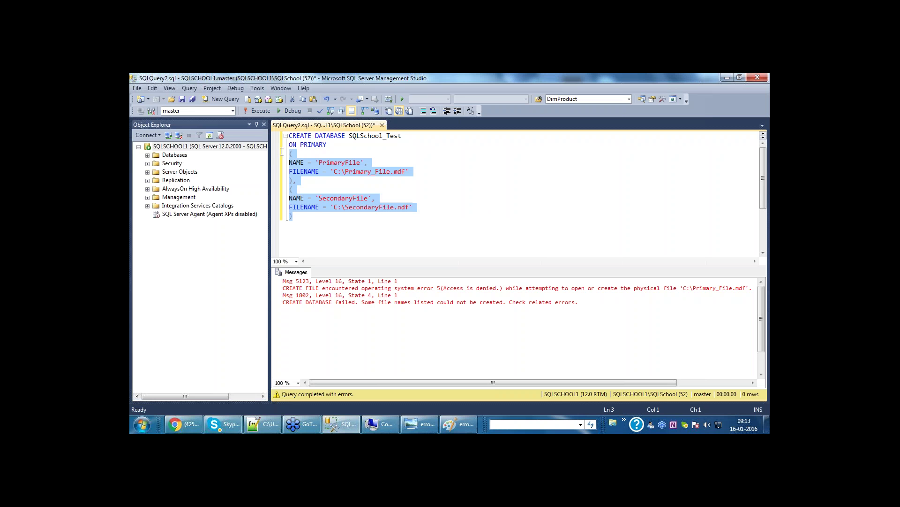
left_click(293, 216)
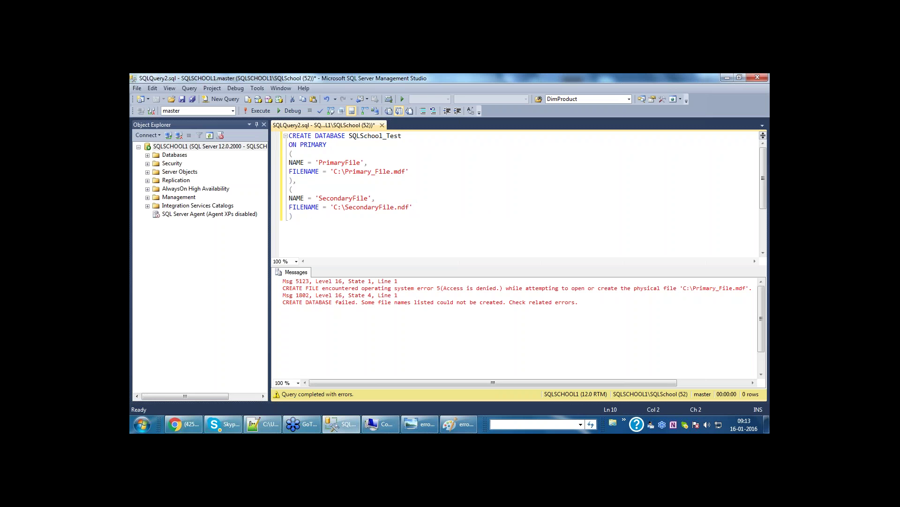
key("Return")
key("Return")
Search the Start menu for services.msc and launch the Services console
left_click(141, 424)
type("serv")
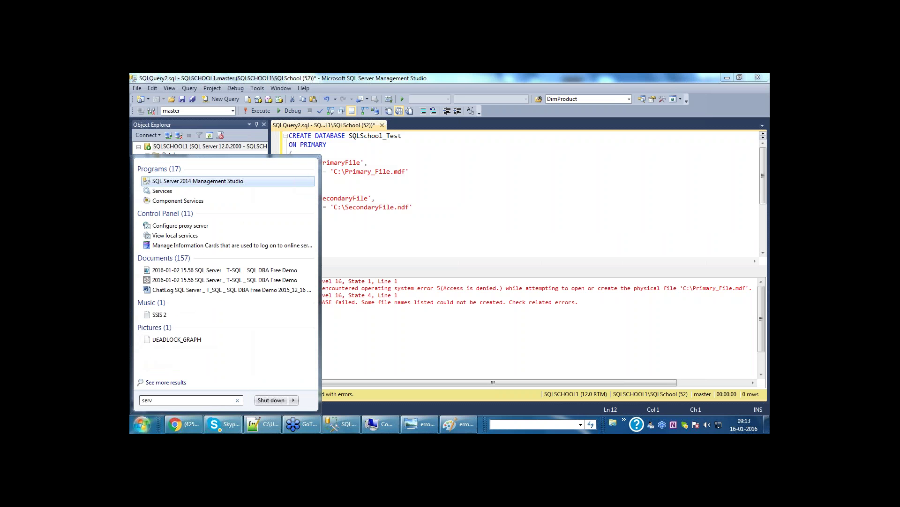
key("ctrl+a")
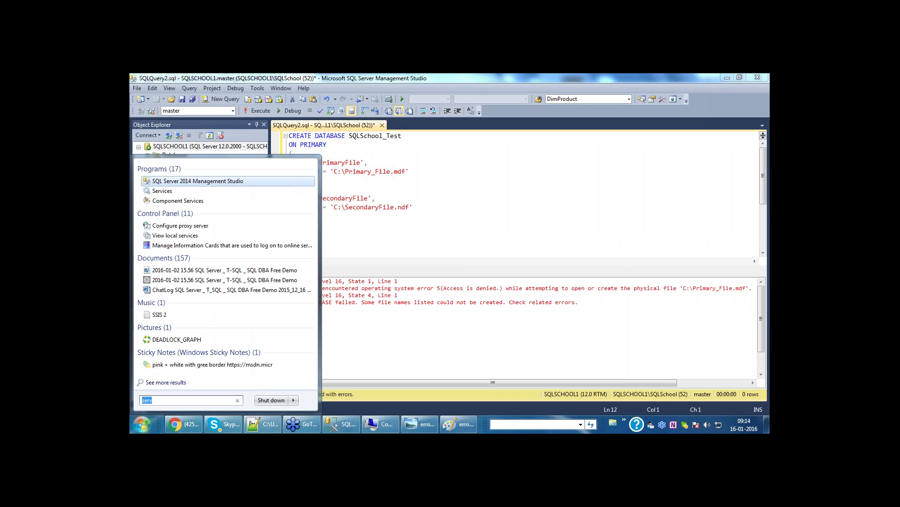
type("S")
type("ERVICES")
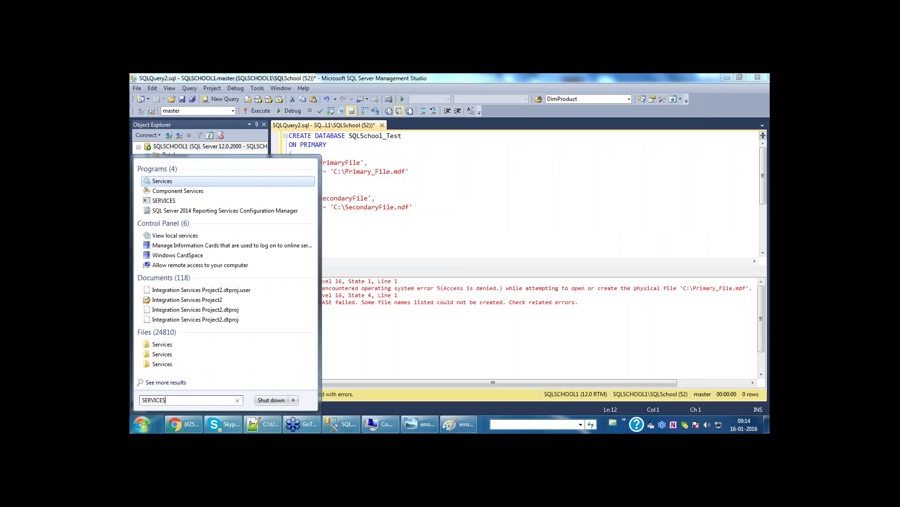
type(".MSC")
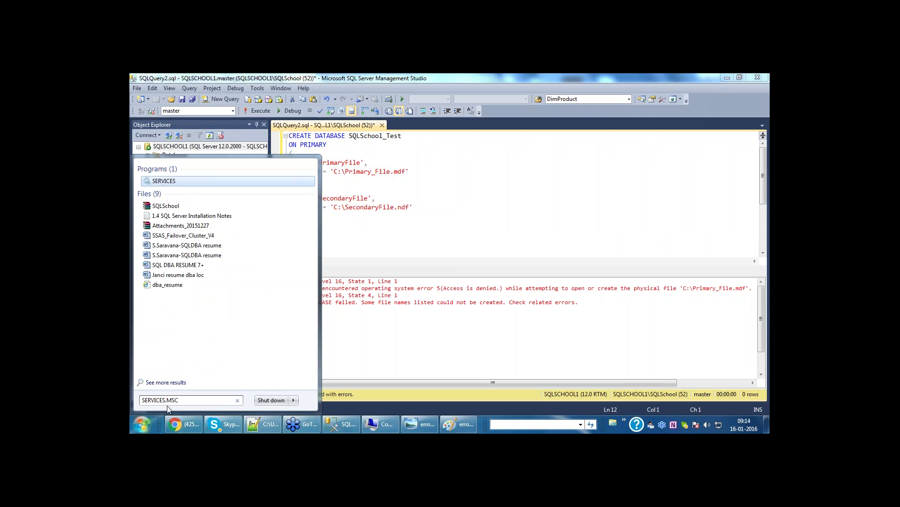
key("Up")
key("Up")
key("Up")
key("Up")
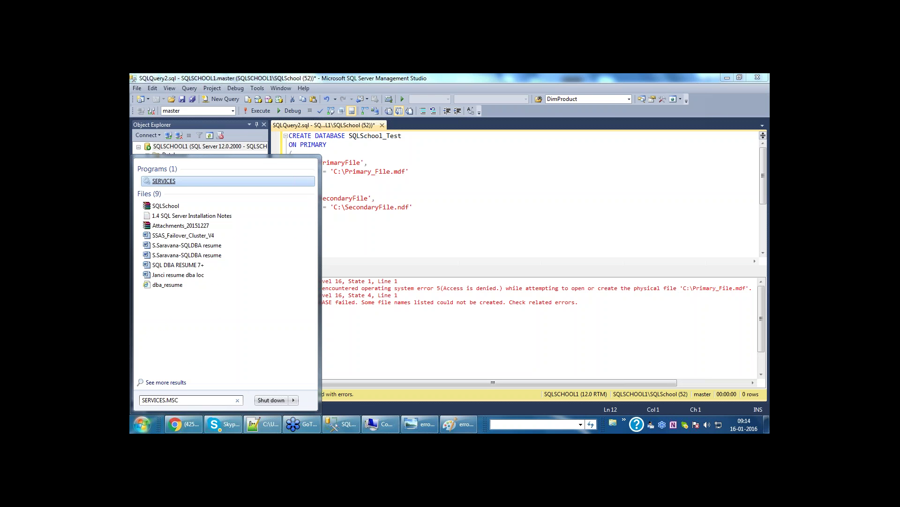
key("Return")
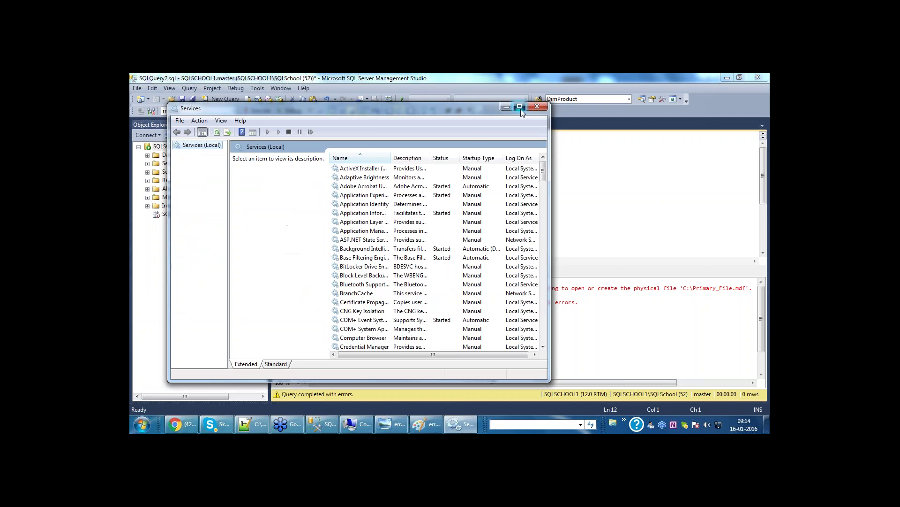
Maximize the Services window and widen the Name column of the services list
left_click(522, 102)
left_click(332, 235)
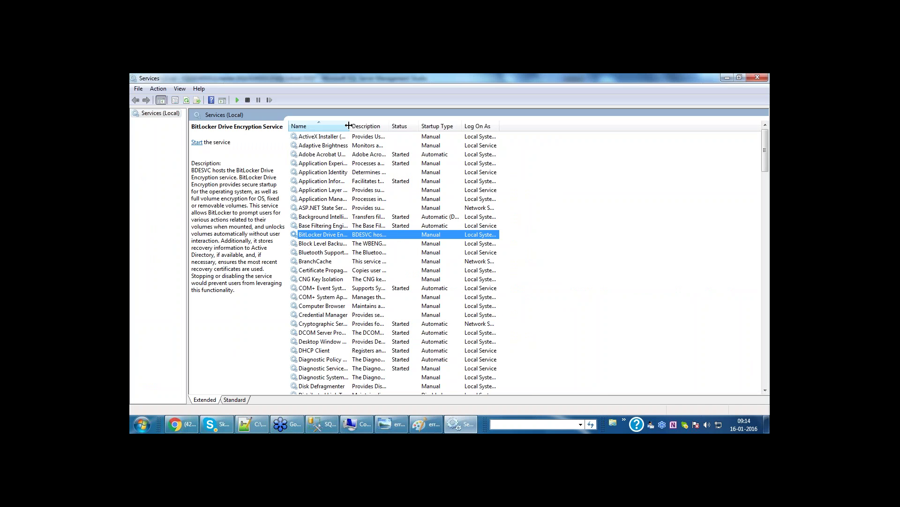
left_click_drag(349, 126, 467, 134)
left_click(384, 265)
Locate SQL Server (MSSQLSERVER) in the list and bring up its context menu
key("s")
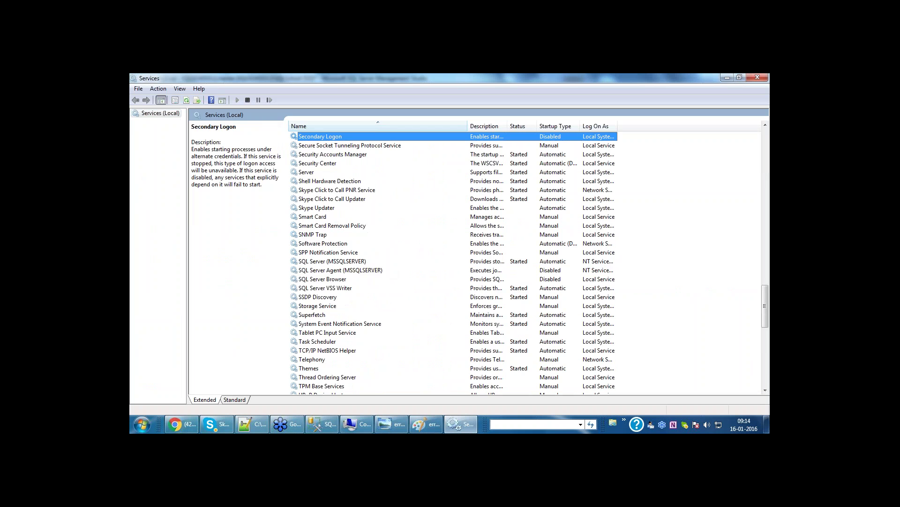
scroll(392, 284, "down", 6)
scroll(392, 284, "up", 2)
scroll(392, 286, "up", 2)
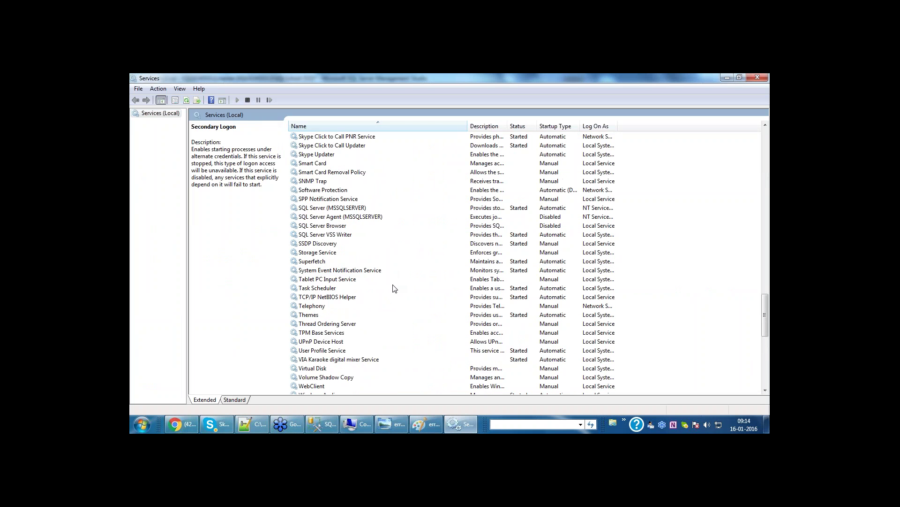
left_click(353, 209)
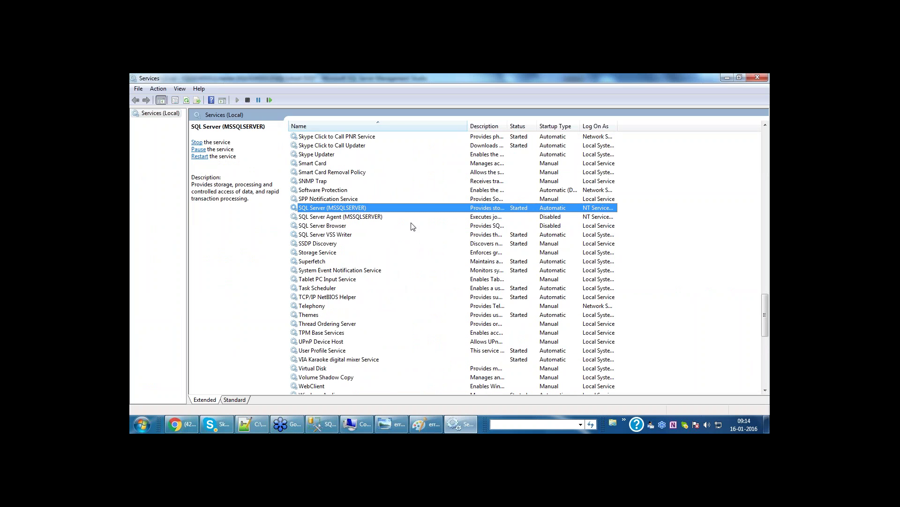
key("Down")
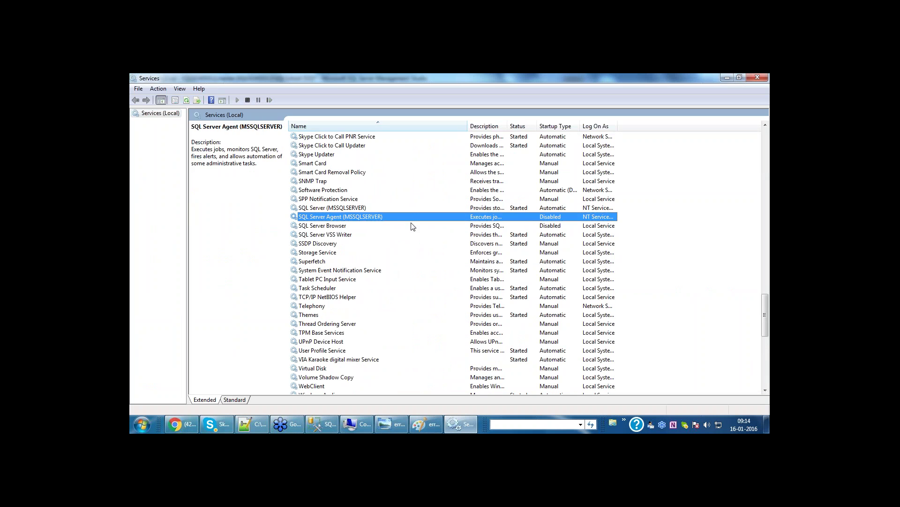
key("Down")
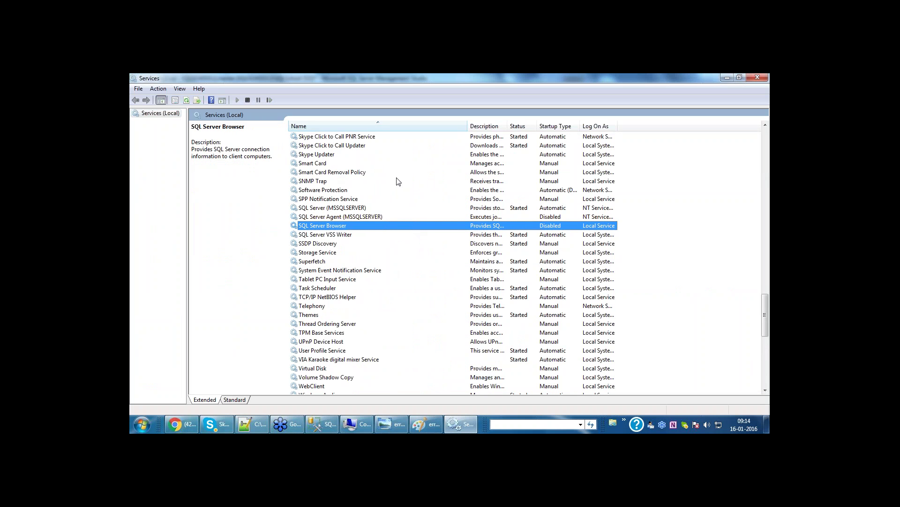
left_click(352, 210)
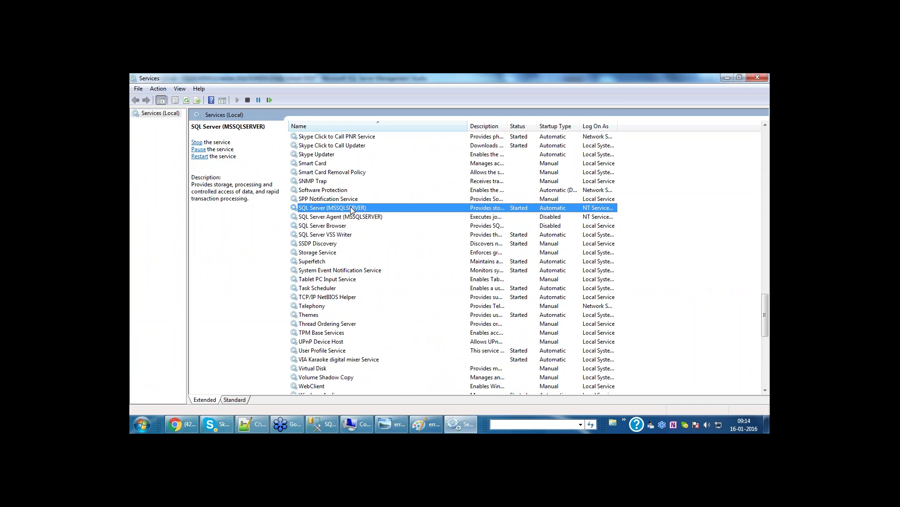
right_click(377, 209)
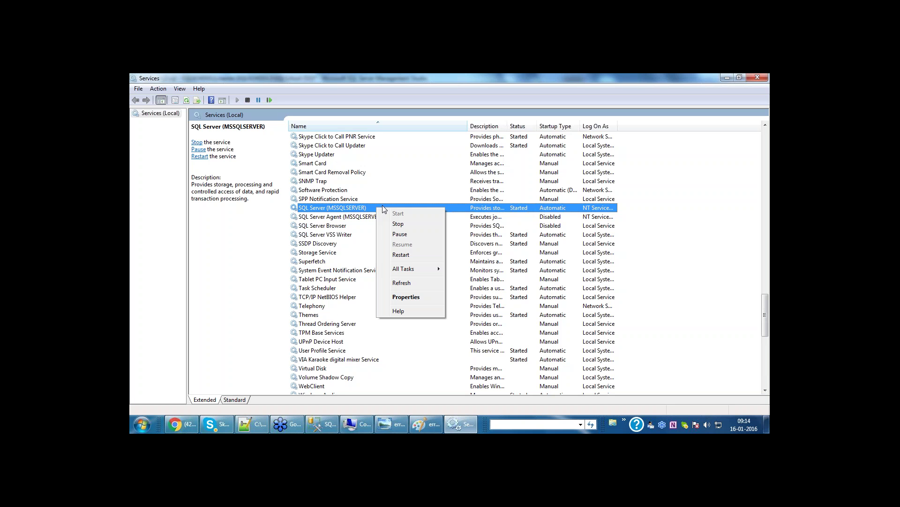
Open SQL Server (MSSQLSERVER) Properties at Log On and copy NT Service\MSSQLSERVER
left_click(420, 296)
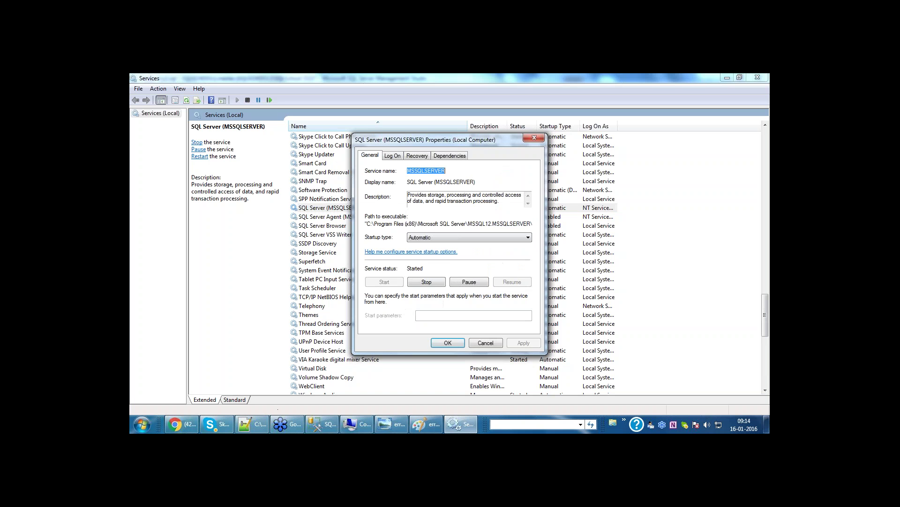
left_click(398, 159)
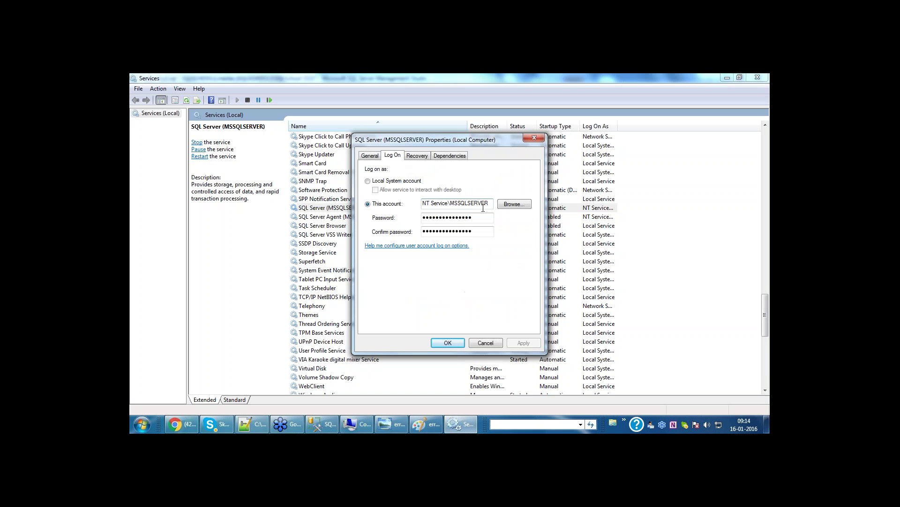
left_click_drag(490, 205, 422, 204)
right_click(431, 204)
left_click(450, 234)
Copy NT Service\MSSQLSERVER several more times, then bring up the Computer drive list
right_click(462, 202)
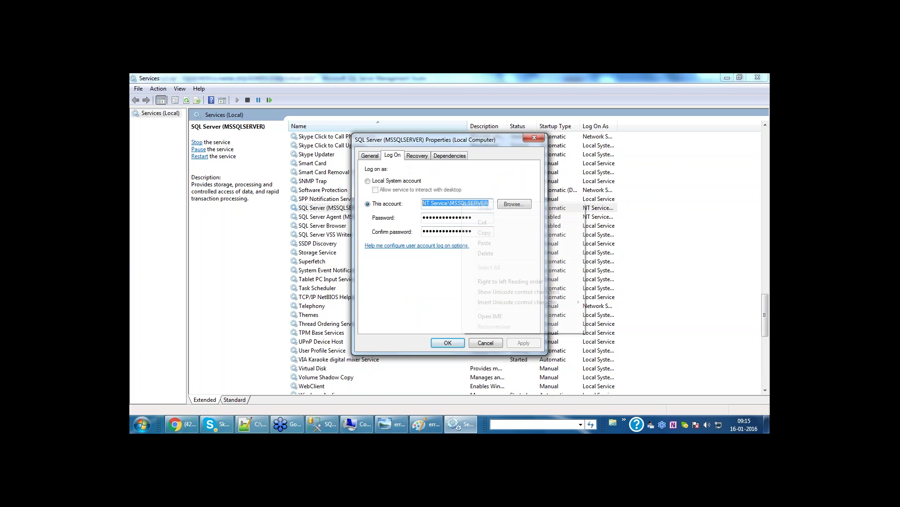
left_click(485, 233)
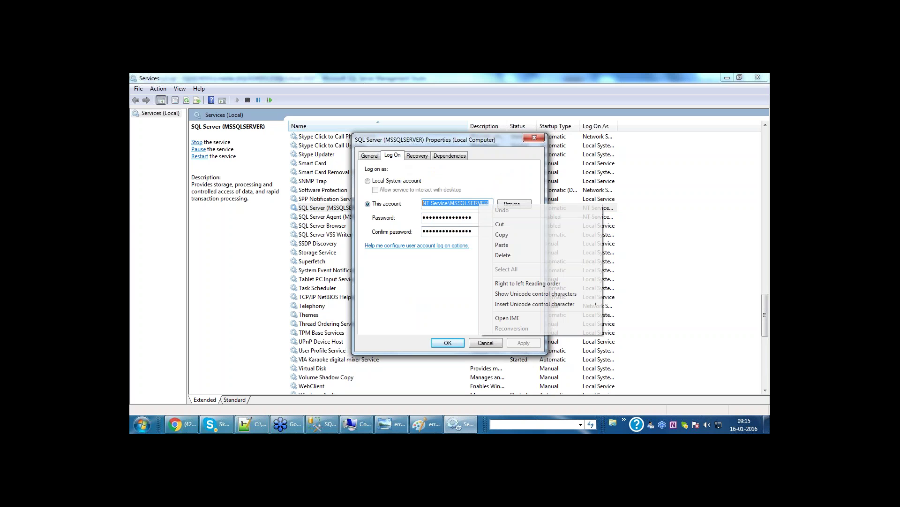
left_click(501, 236)
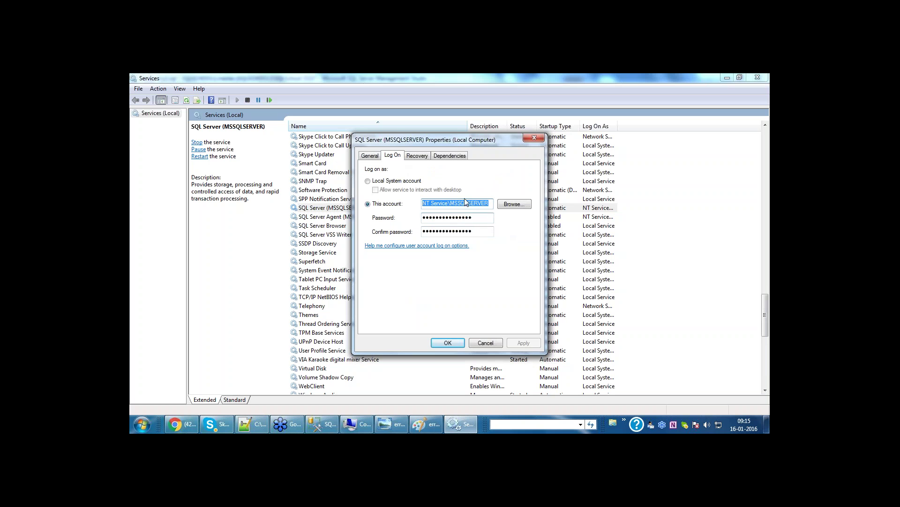
right_click(482, 203)
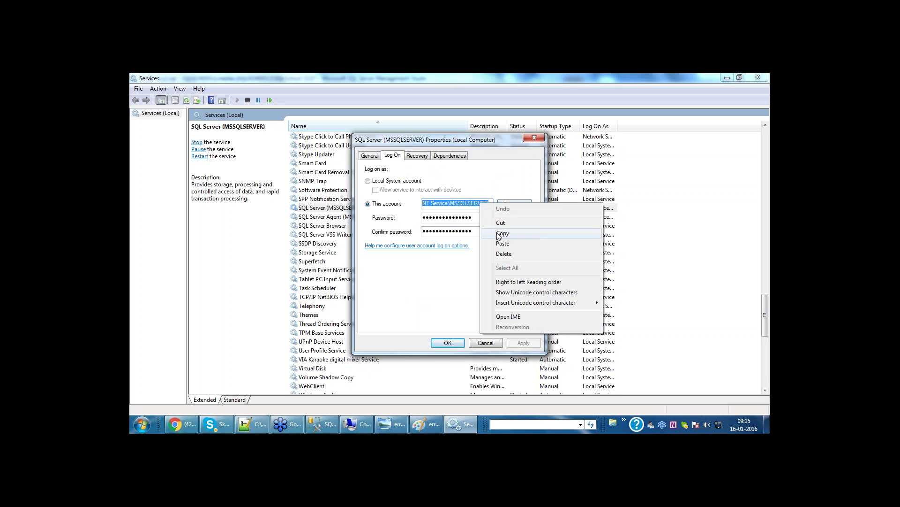
left_click(497, 233)
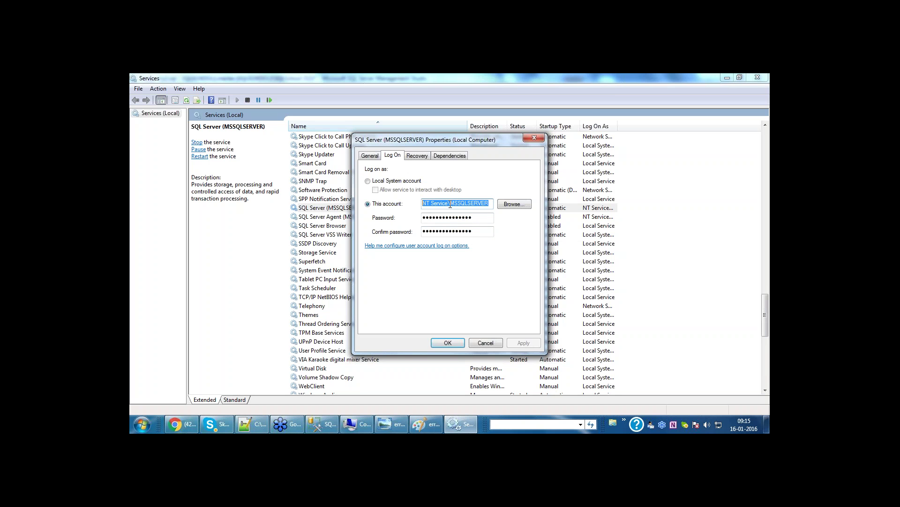
right_click(450, 203)
left_click(483, 235)
right_click(483, 205)
left_click(498, 237)
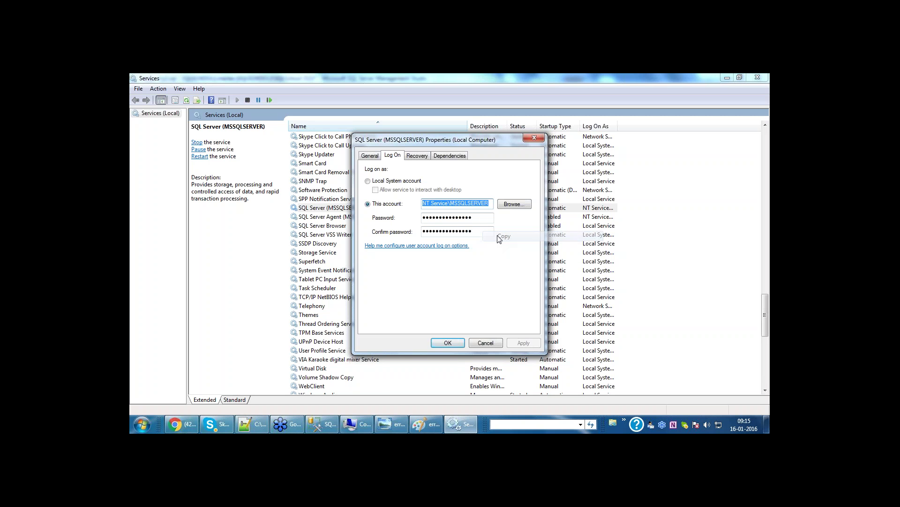
left_click(355, 428)
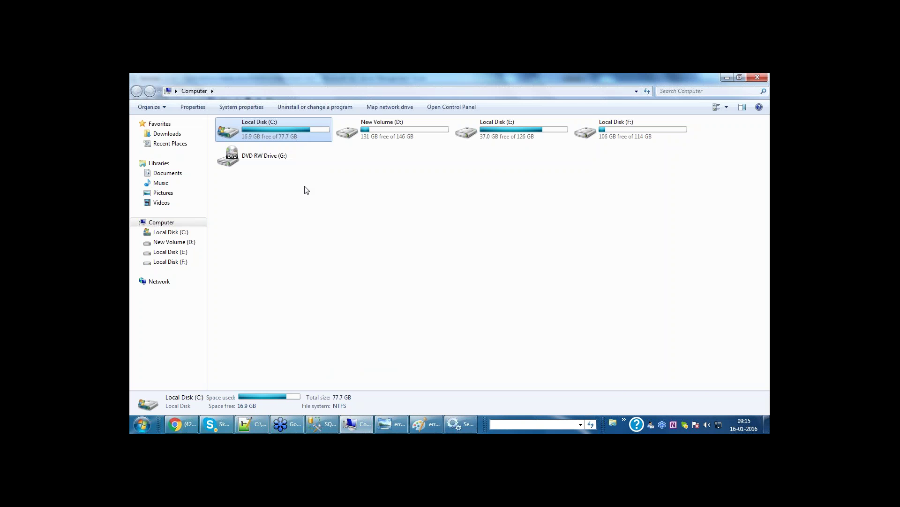
Highlight the C: path in the failed script's FILENAME line, then return to the error screenshot
left_click(323, 425)
left_click_drag(338, 172, 362, 172)
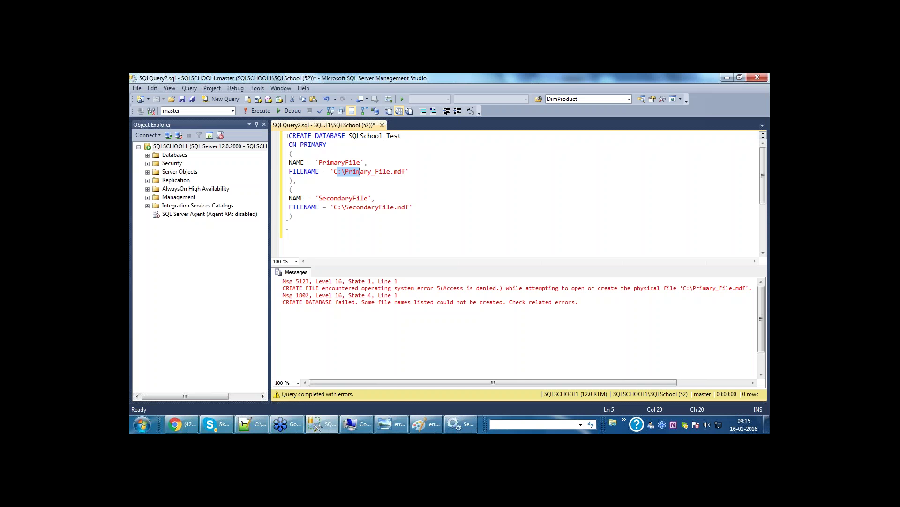
left_click(428, 423)
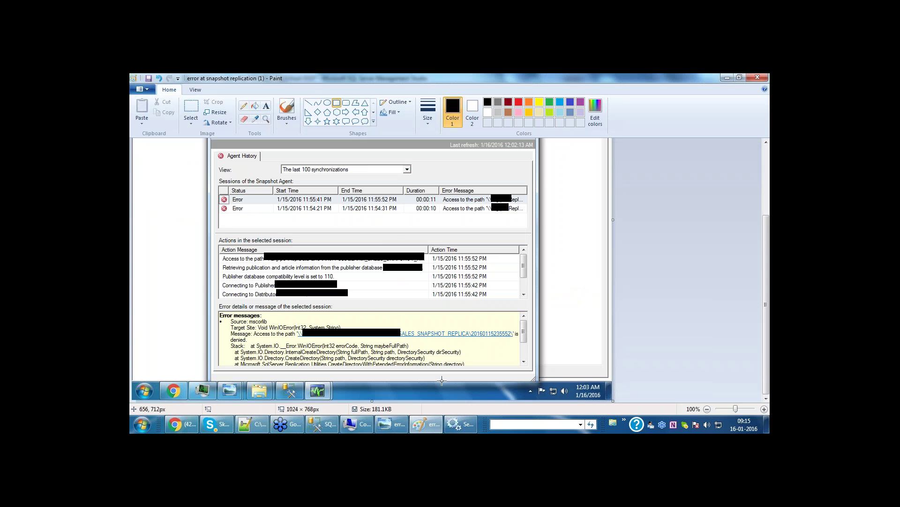
View the Security tab of Local Disk (C:) Properties, then close it unchanged
left_click(356, 424)
right_click(319, 134)
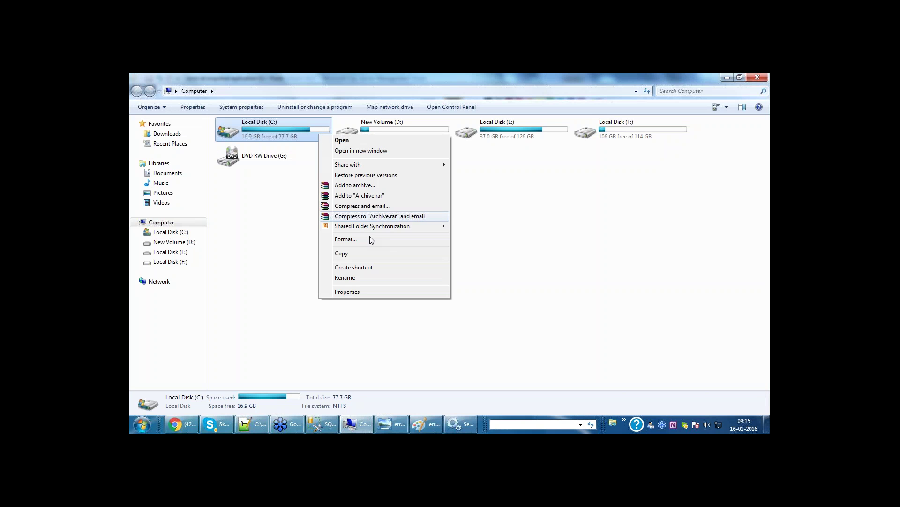
left_click(373, 293)
left_click(365, 159)
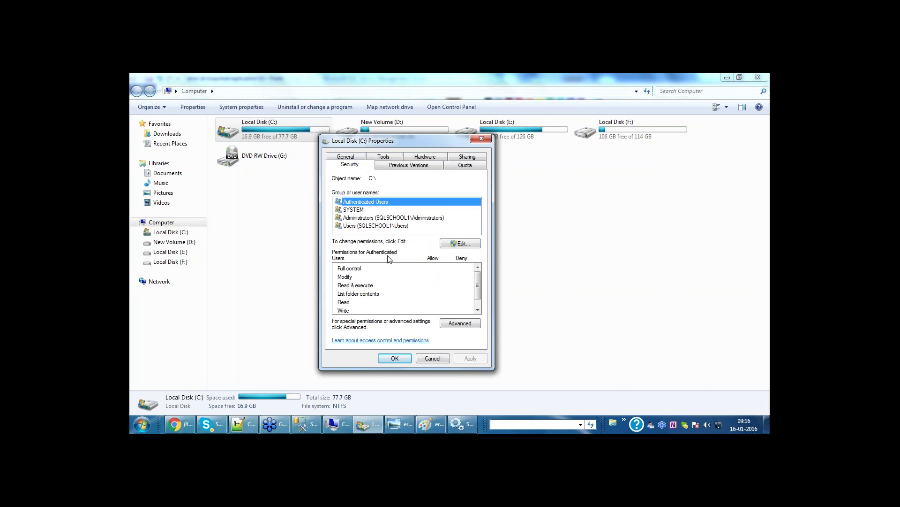
left_click(425, 357)
Reopen Local Disk (C:) Properties and open its Security permissions editor
right_click(302, 134)
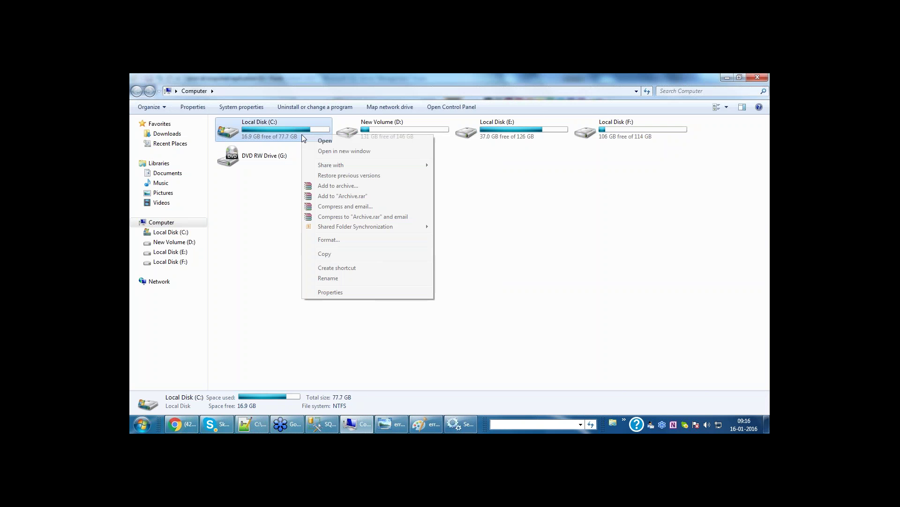
left_click(332, 292)
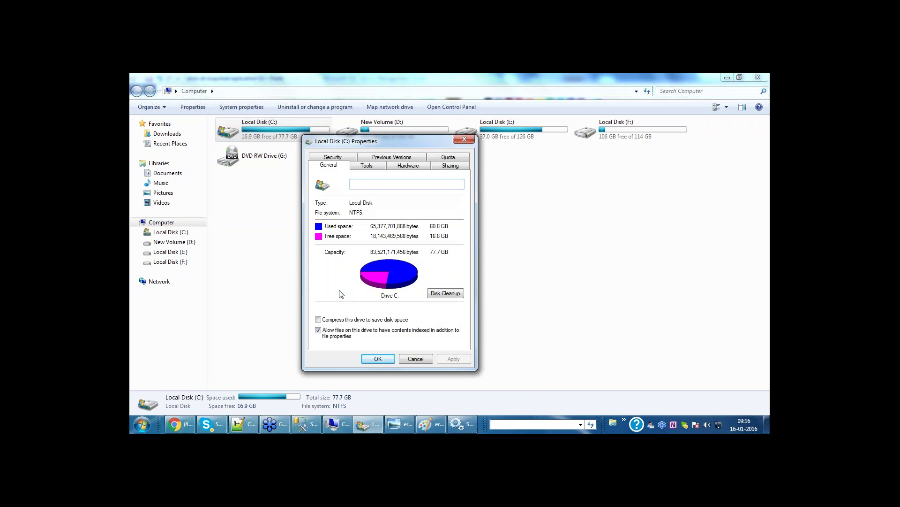
left_click(332, 158)
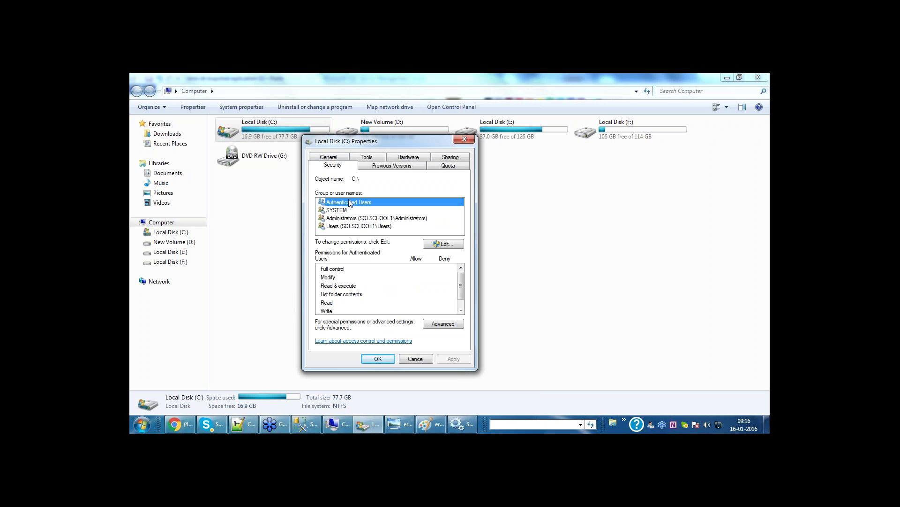
left_click(449, 244)
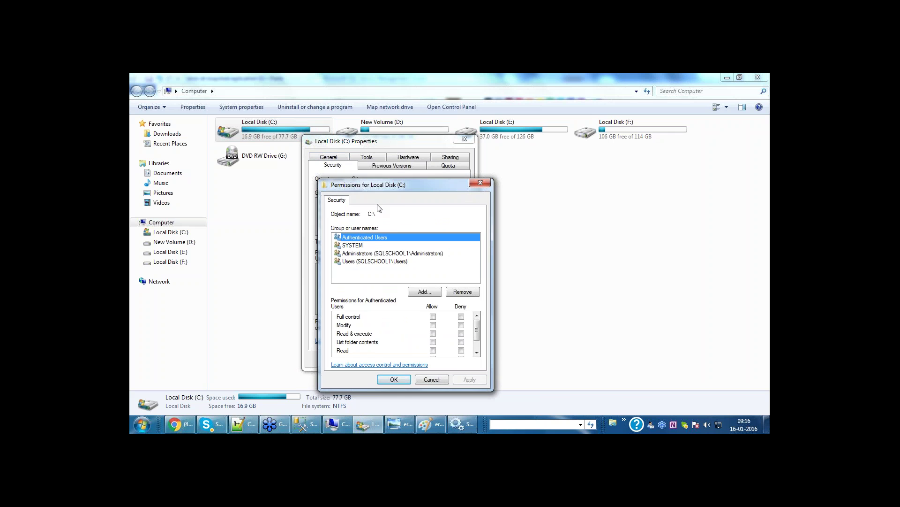
left_click_drag(411, 185, 566, 240)
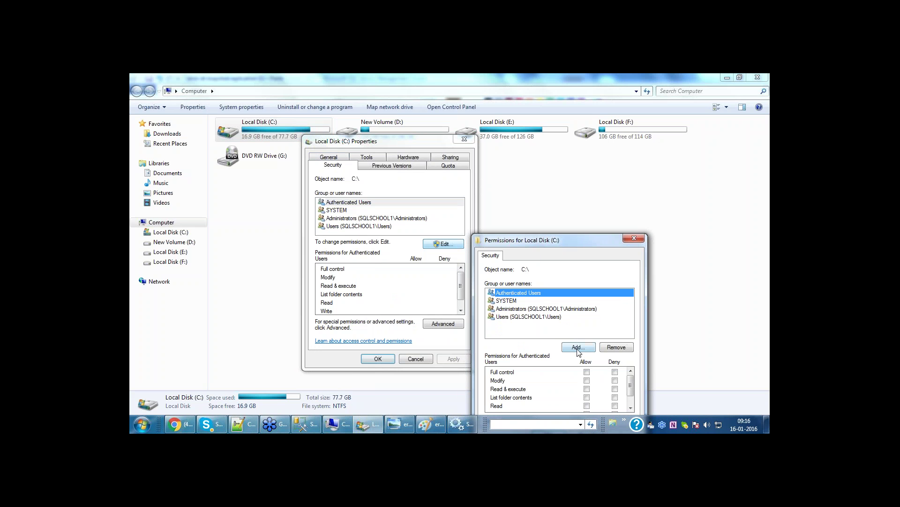
left_click(732, 192)
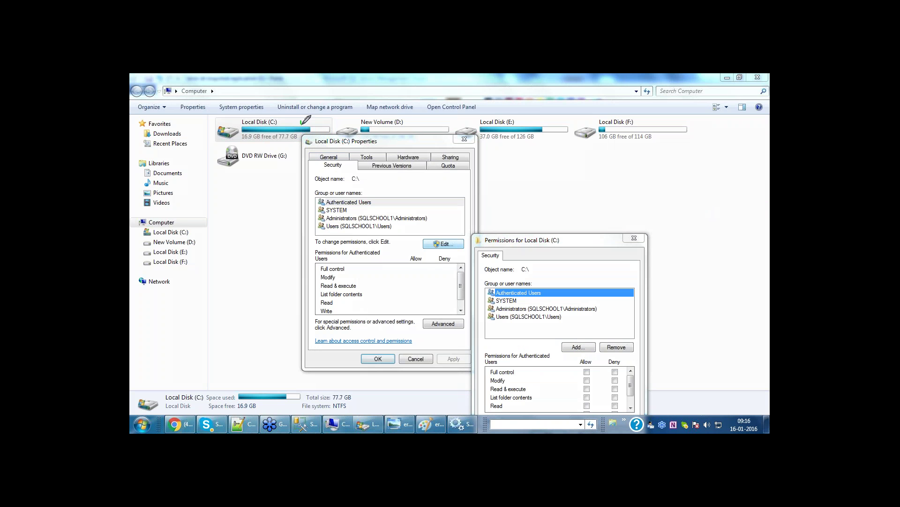
left_click_drag(300, 121, 352, 100)
left_click_drag(367, 141, 427, 107)
left_click_drag(346, 168, 370, 152)
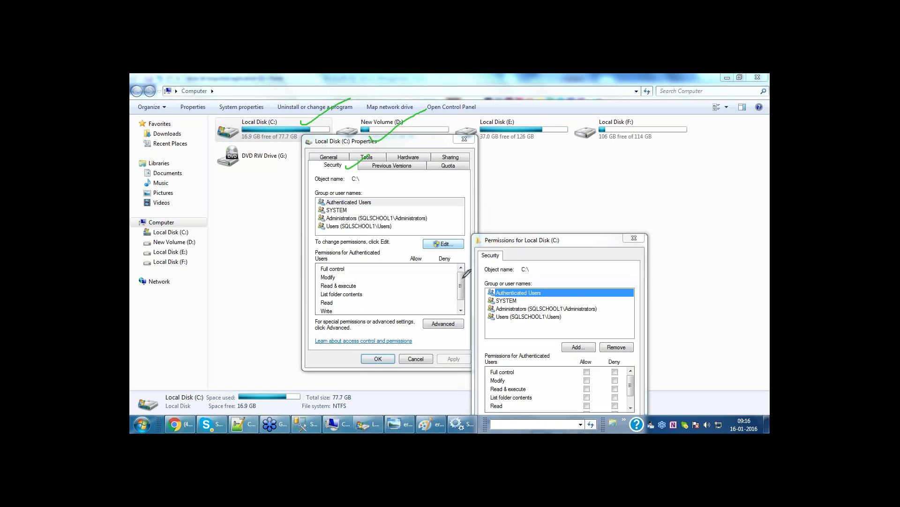
left_click_drag(452, 247, 483, 222)
left_click_drag(569, 336, 597, 323)
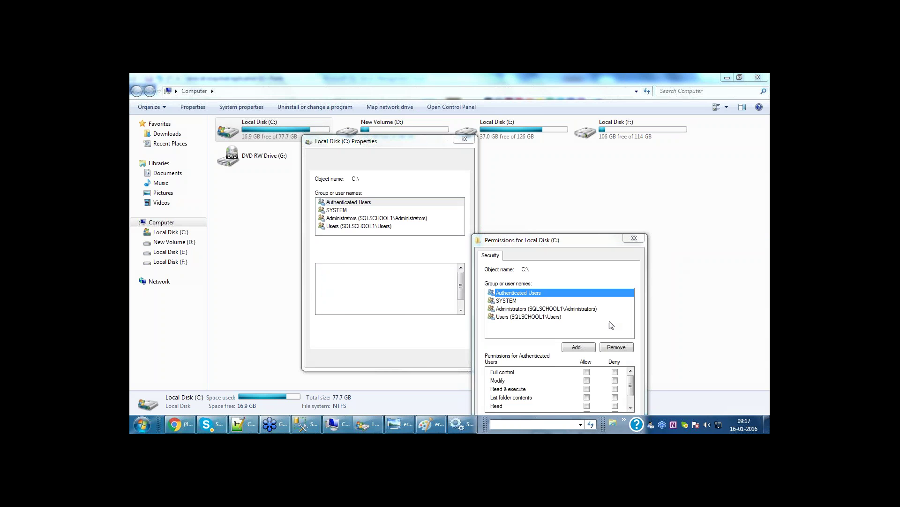
Paste NT Service\MSSQLSERVER into C:'s Add dialog, re-copying it from the service's Log On settings
left_click(577, 347)
key("ctrl+v")
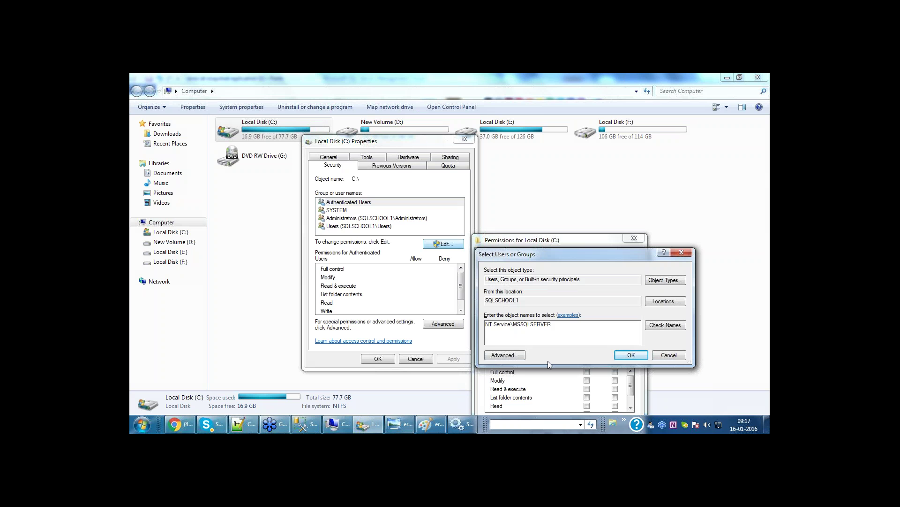
mouse_move(458, 424)
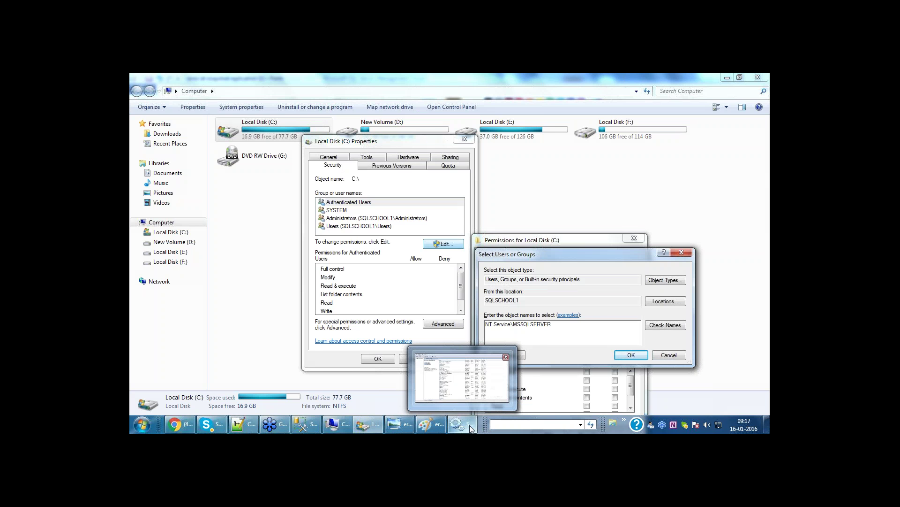
left_click(450, 379)
right_click(375, 213)
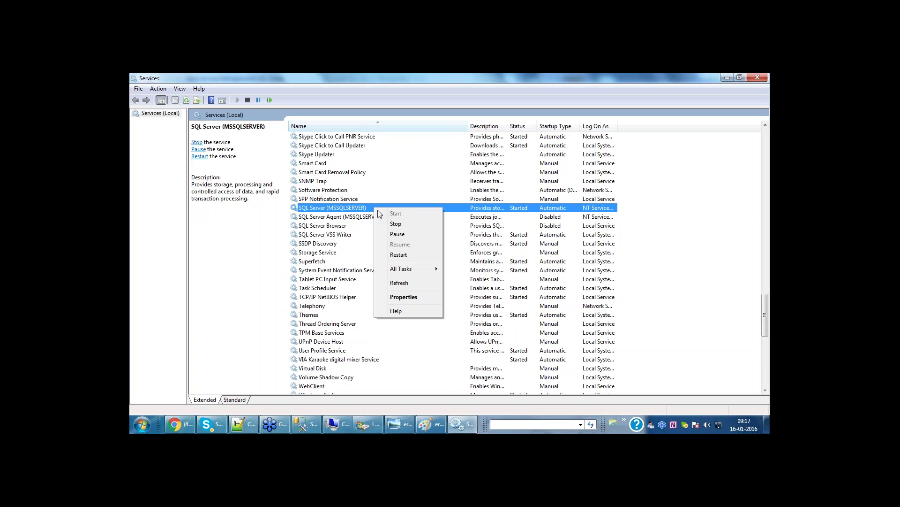
left_click(410, 296)
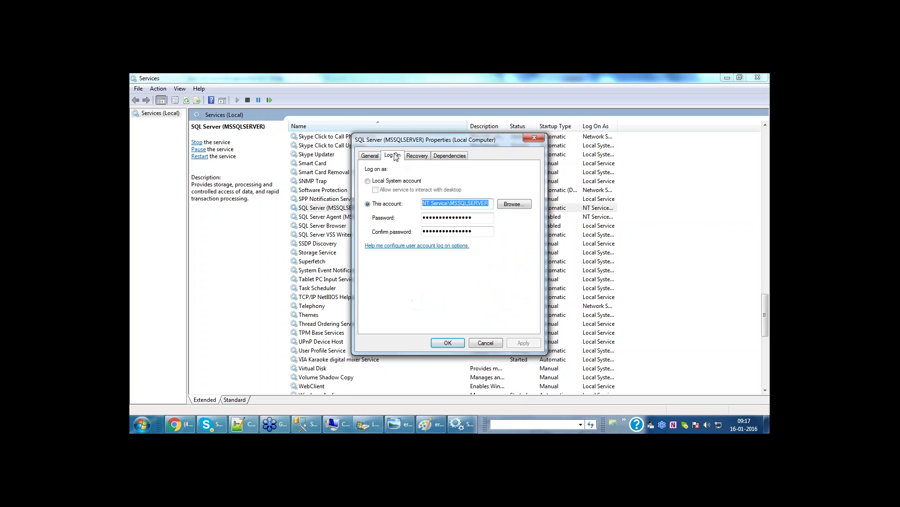
right_click(433, 202)
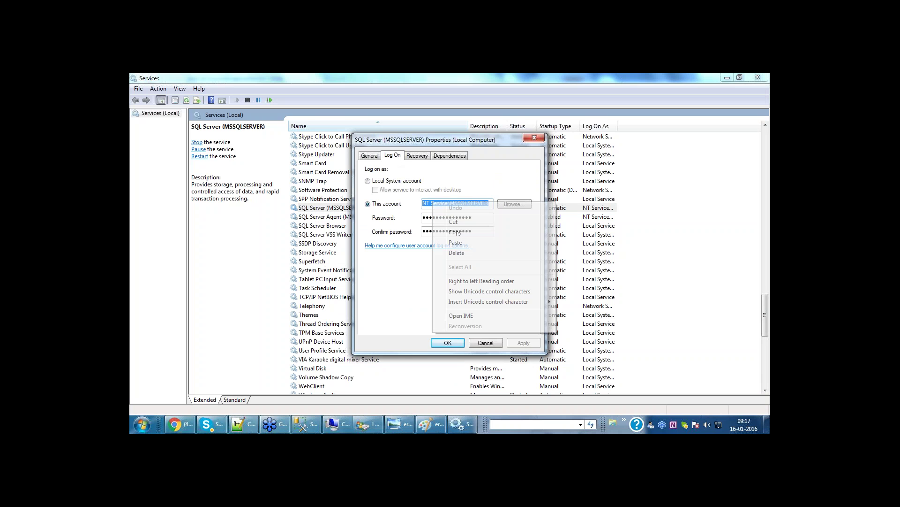
left_click(455, 232)
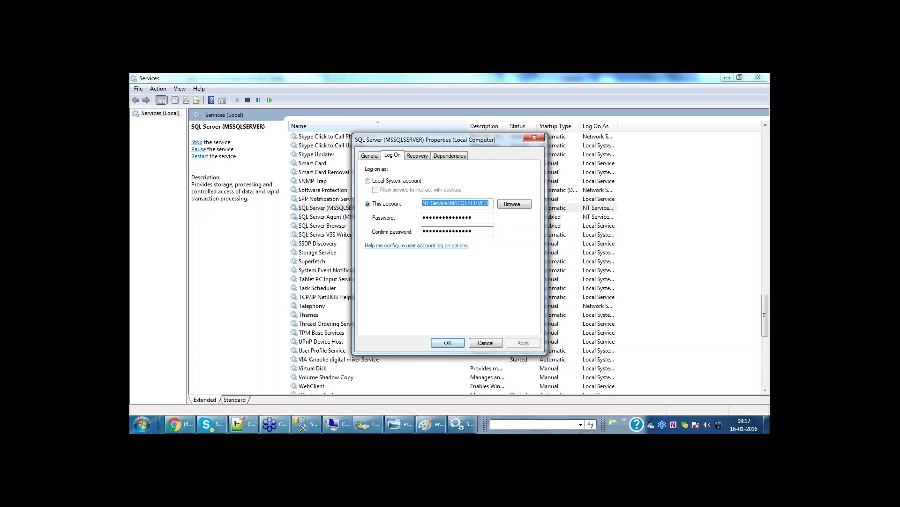
left_click(367, 427)
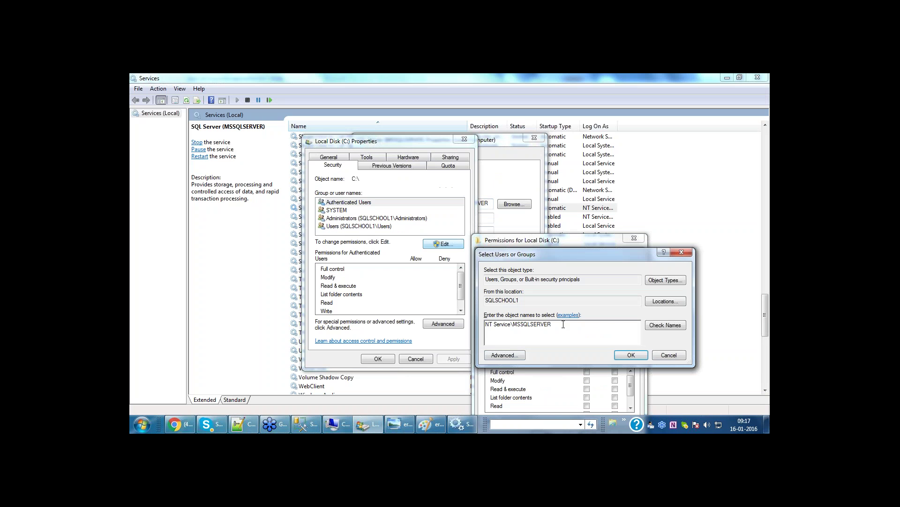
Resolve and add MSSQLSERVER to C:, allow it Full control, and apply
left_click(656, 327)
left_click(632, 355)
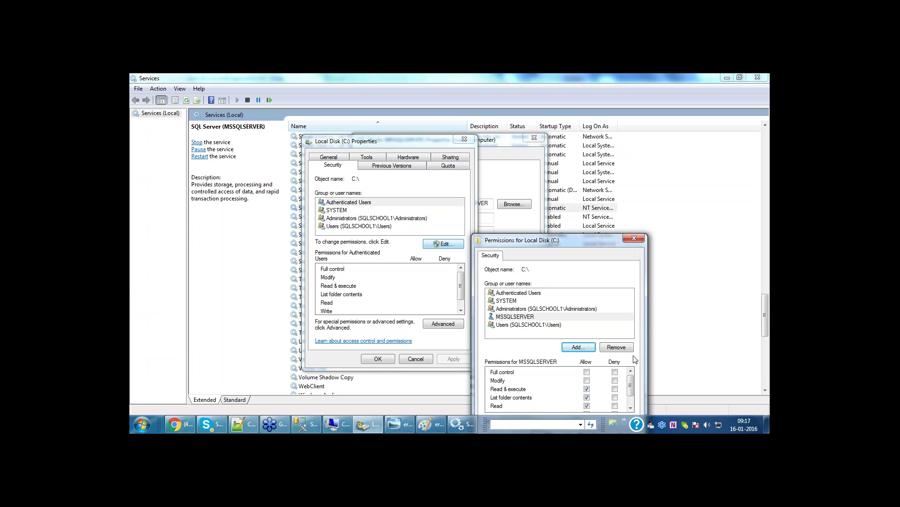
left_click(587, 372)
left_click_drag(588, 242, 591, 152)
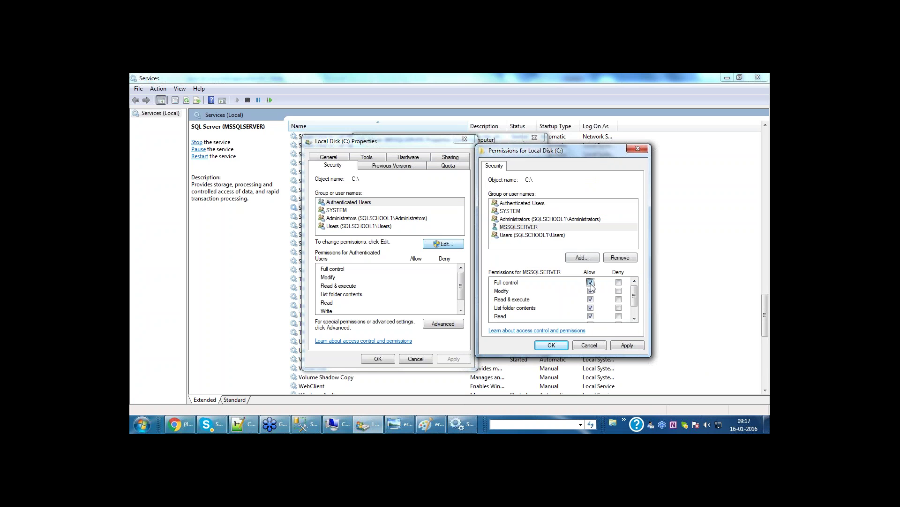
left_click(627, 345)
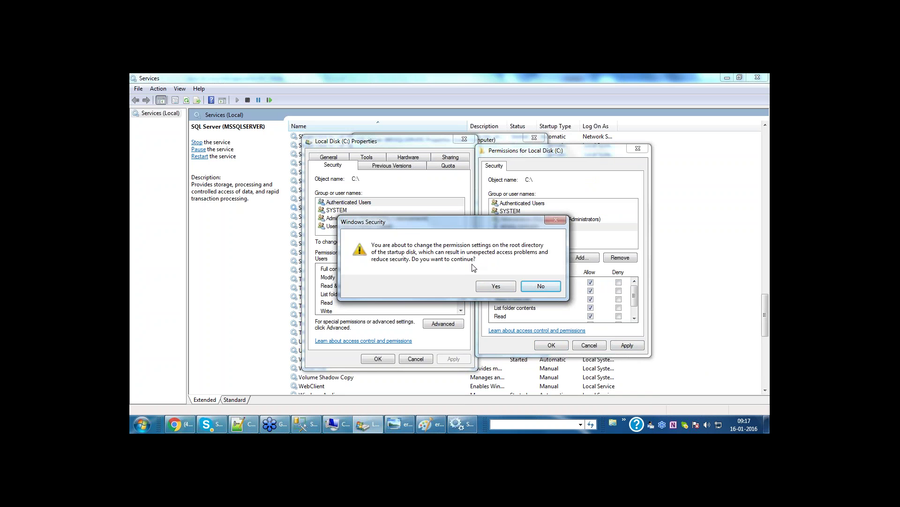
Confirm the C: drive permission change, skipping the in-use, Program Files and Windows folder errors
left_click(485, 289)
left_click(477, 295)
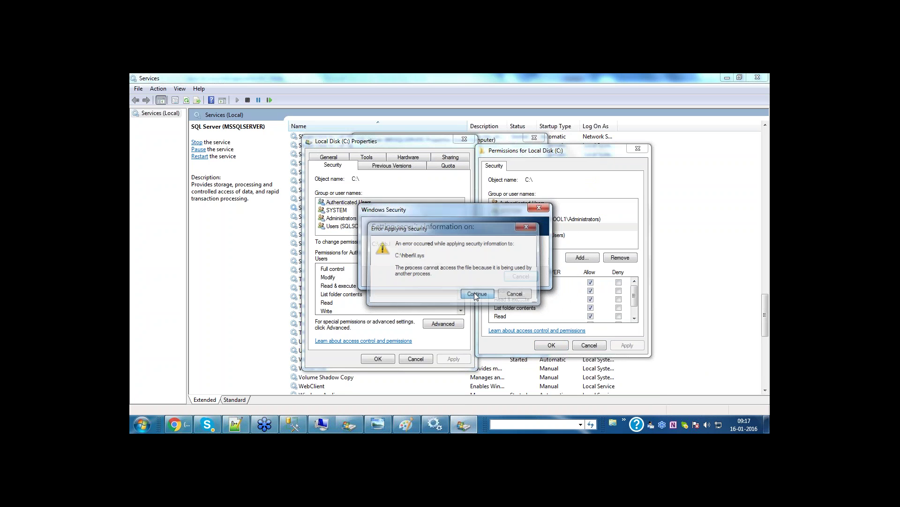
left_click(476, 294)
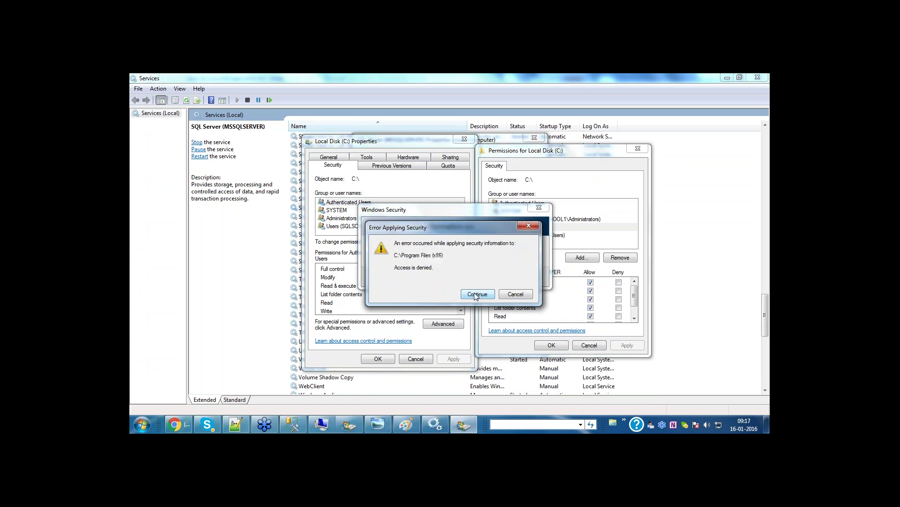
left_click(476, 295)
left_click(476, 294)
Leave the SQL Server service properties unchanged and accept the new C: permissions in both dialogs
left_click(485, 343)
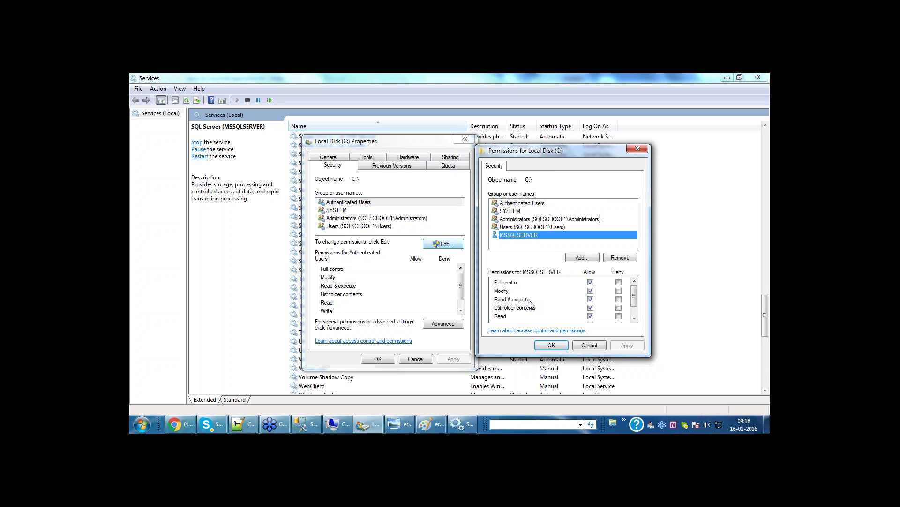
left_click(766, 110)
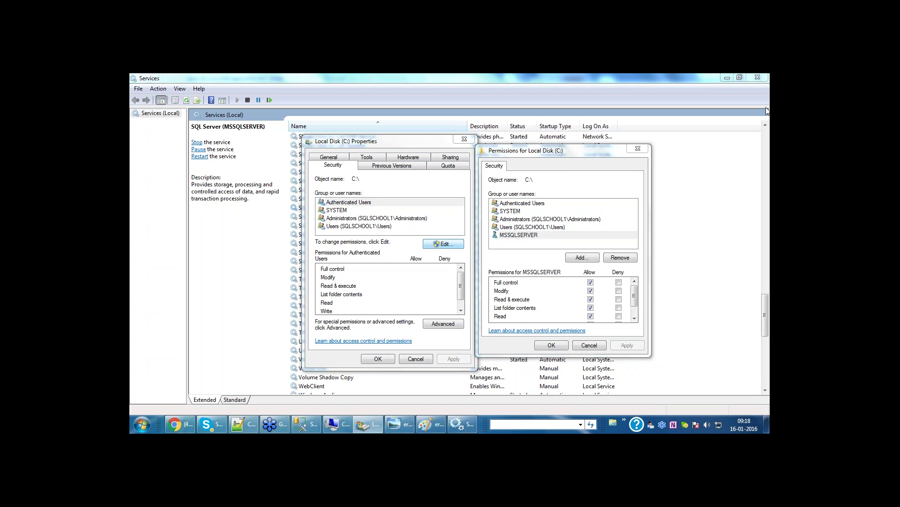
left_click(560, 345)
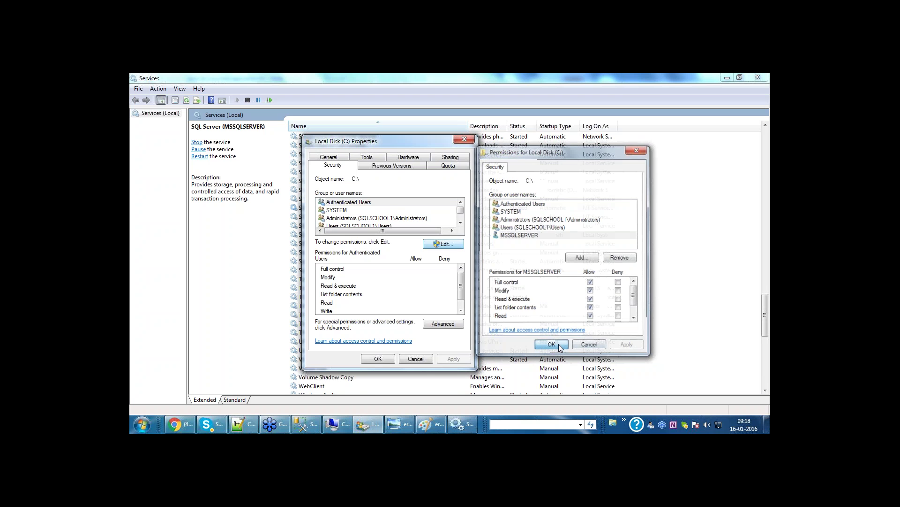
left_click(381, 358)
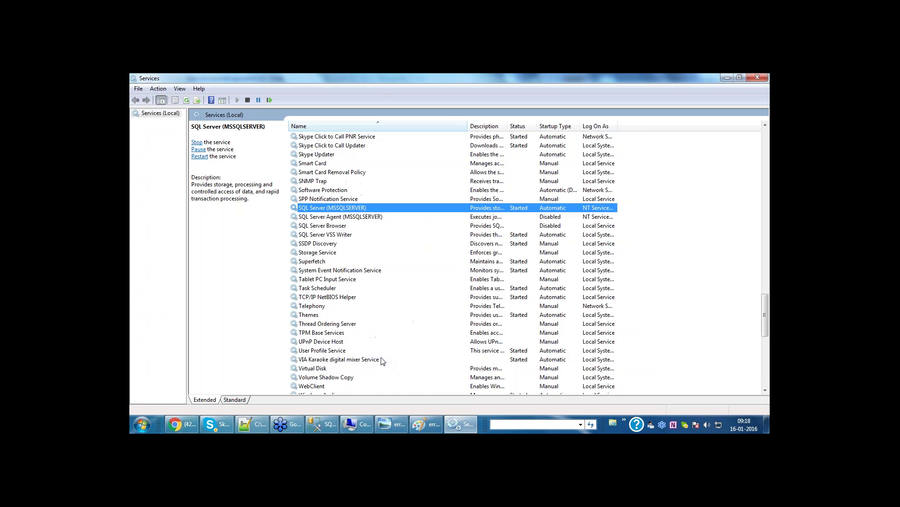
Re-execute the full SQLSchool_Test CREATE DATABASE script in the SSMS query editor
left_click(317, 425)
left_click_drag(293, 217, 289, 135)
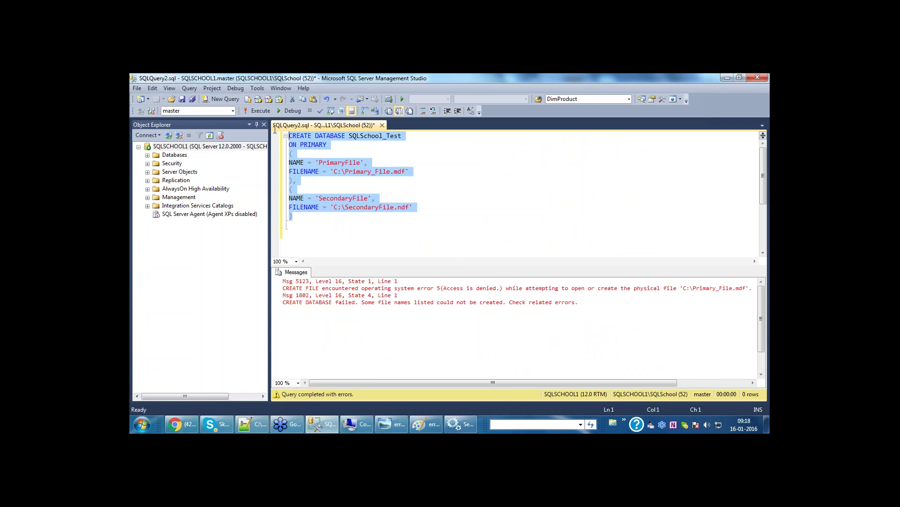
left_click(261, 111)
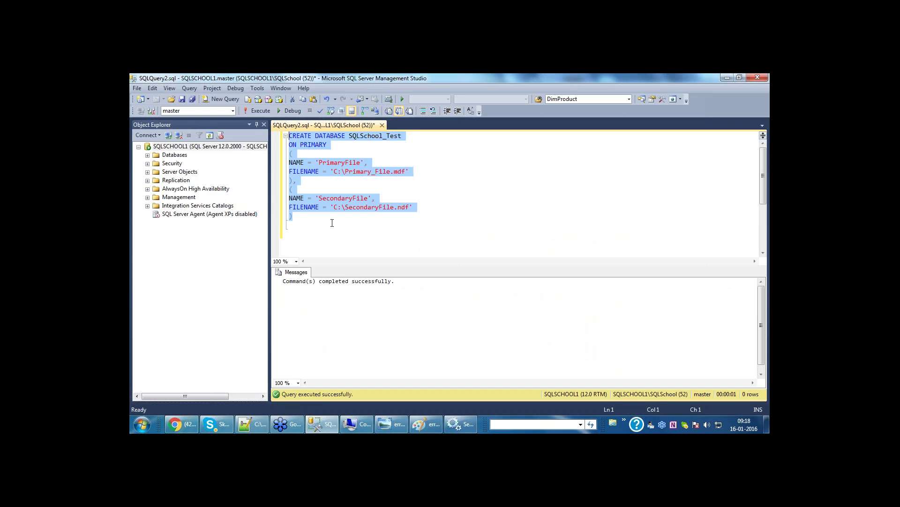